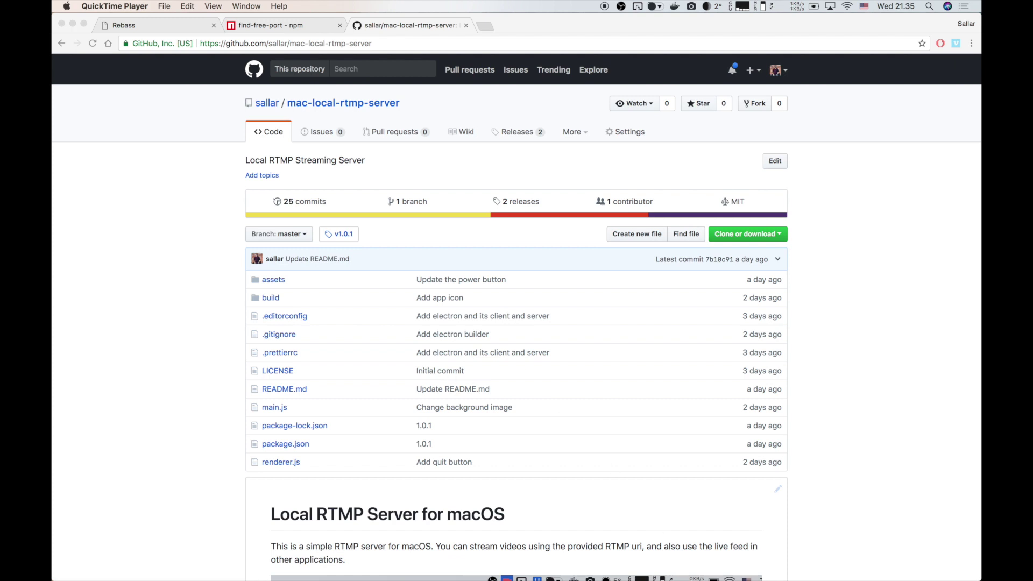
Bring Game Capture HD forward from the Dock to show the stopwatch preview at 00.00,00.
mouse_move(697, 580)
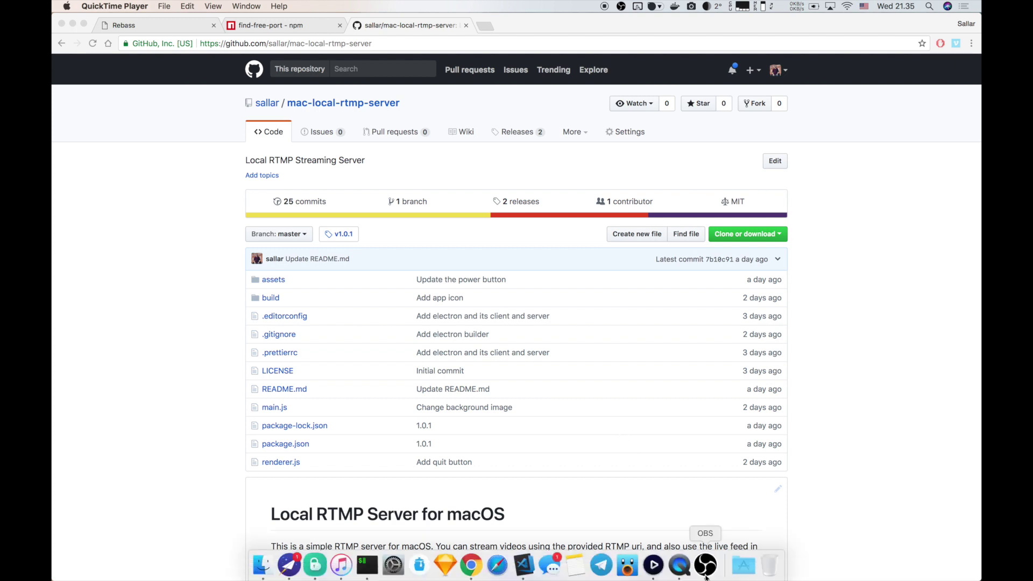
click(654, 566)
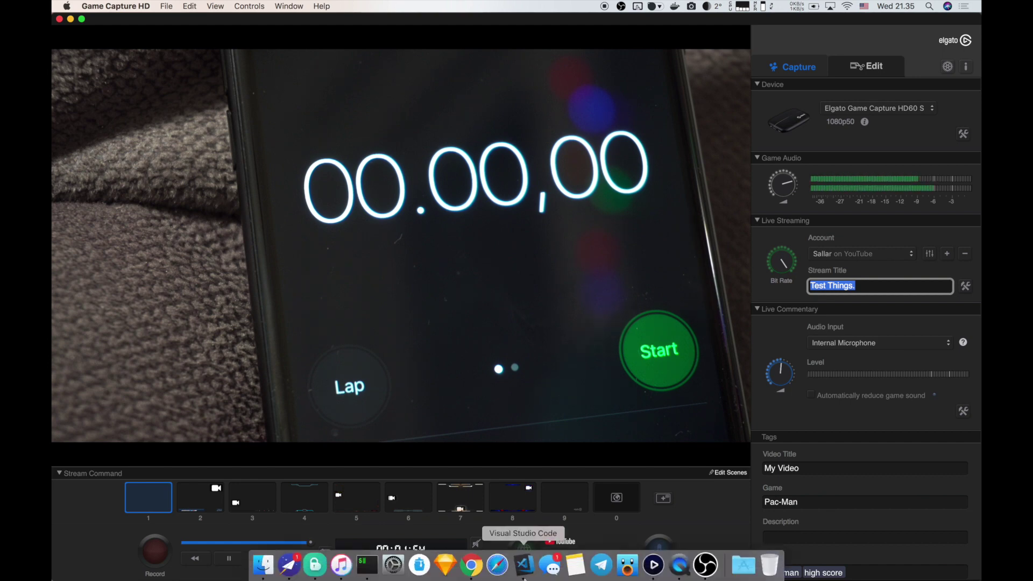
Return to the mac-local-rtmp-server GitHub repository page in Chrome.
click(483, 574)
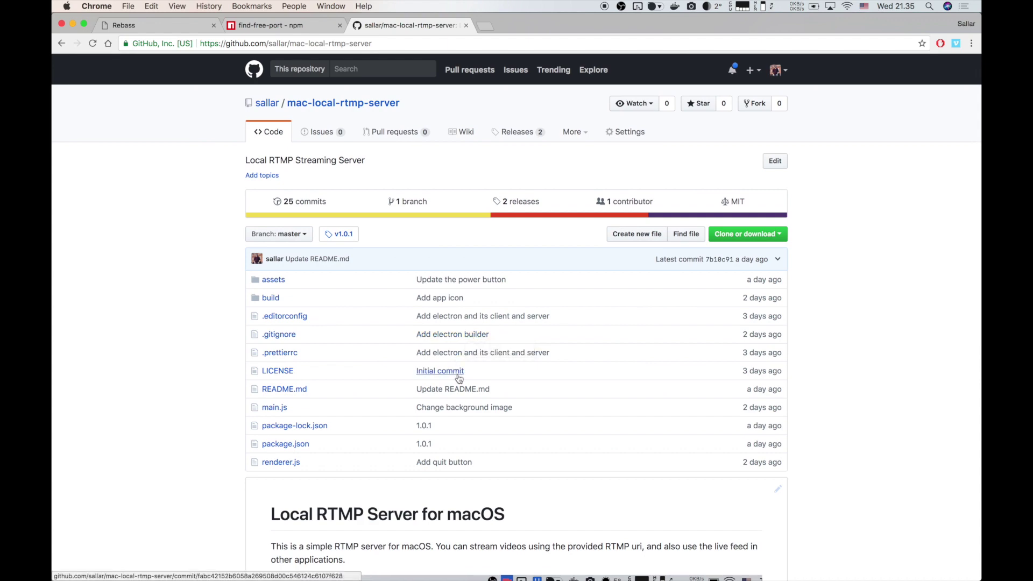
Download mac-local-rtmp-server-1.0.1.dmg from the v1.0.1 release and open the disk image.
scroll(466, 451, down, 5)
scroll(466, 451, up, 5)
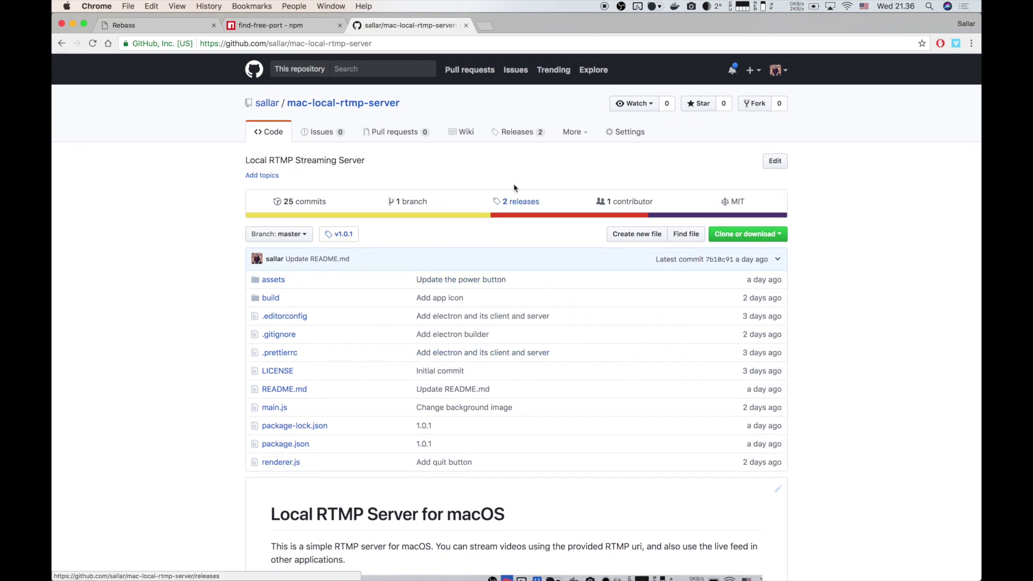
click(521, 137)
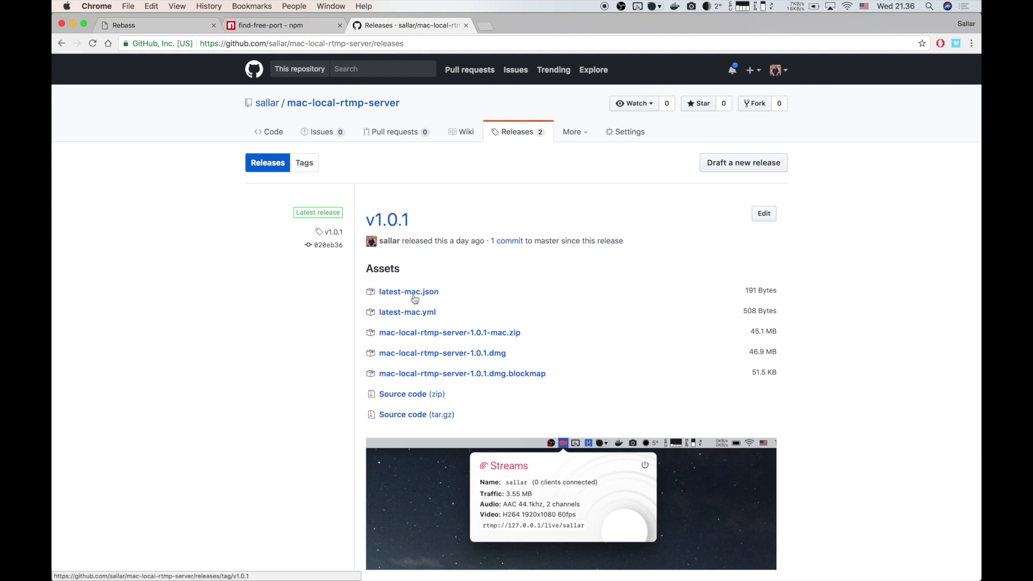
click(436, 354)
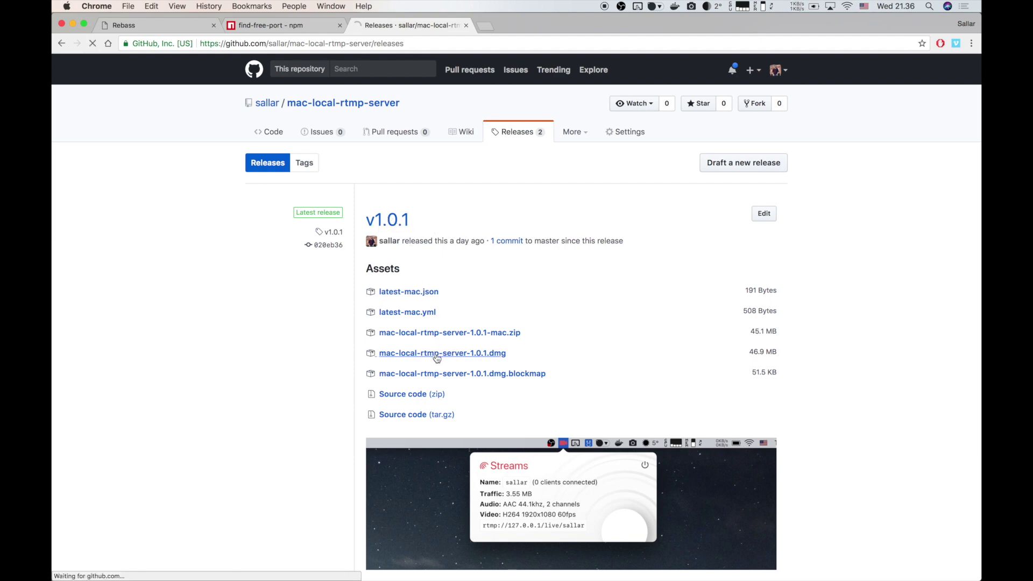
key(Return)
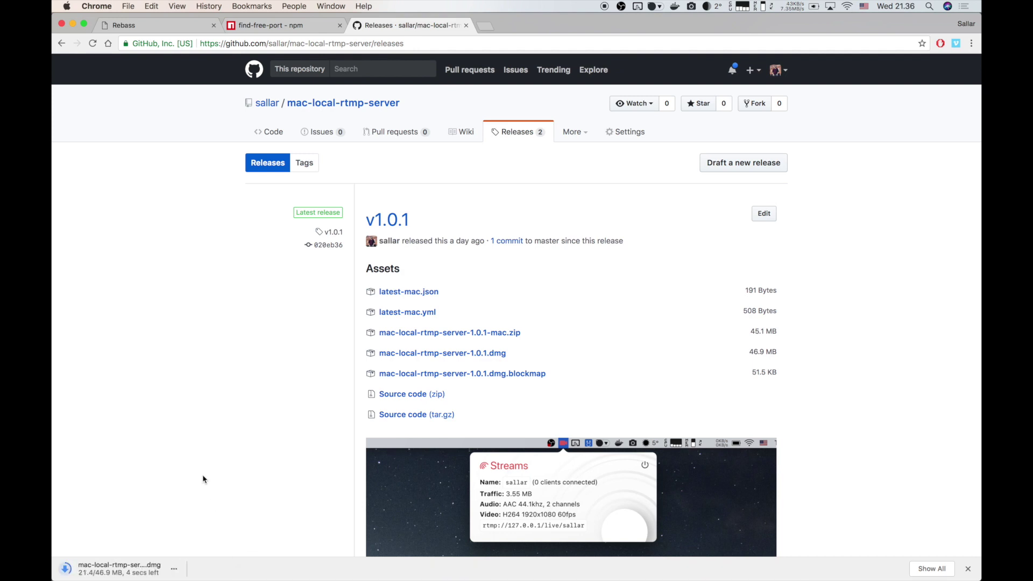
click(119, 571)
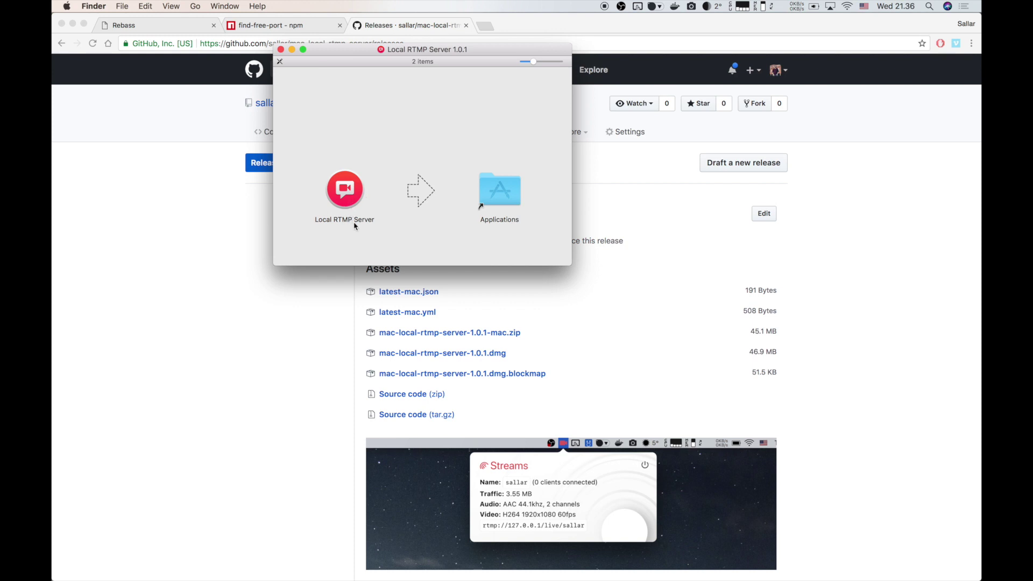
Copy Local RTMP Server into Applications, close the disk window, and launch the app.
drag(344, 201, 509, 189)
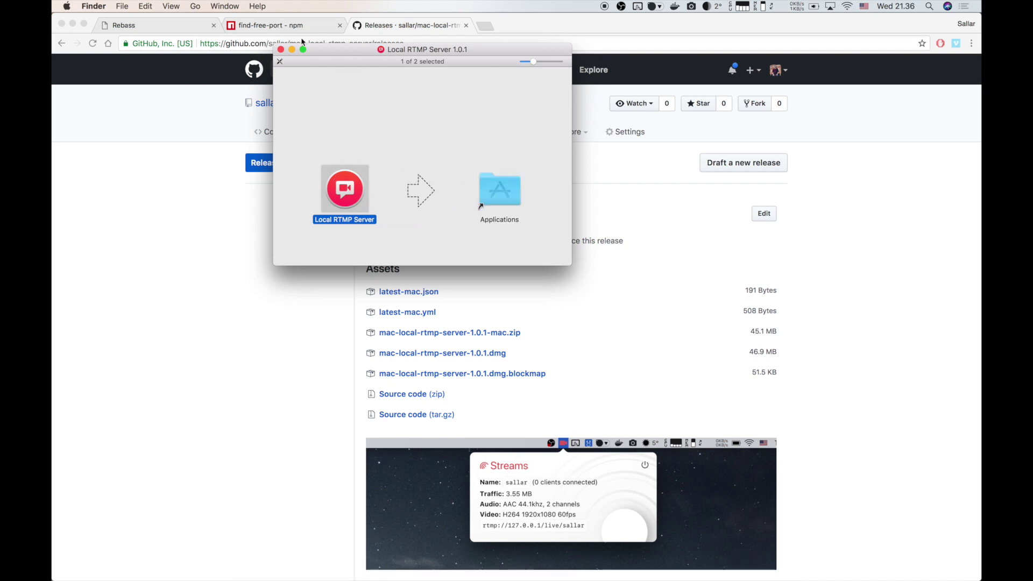
click(280, 49)
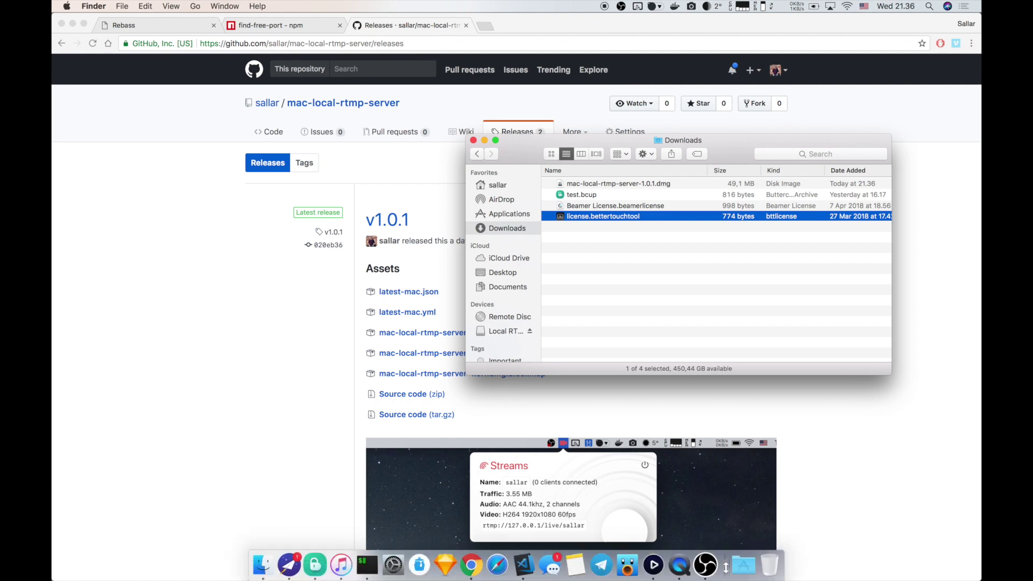
click(743, 565)
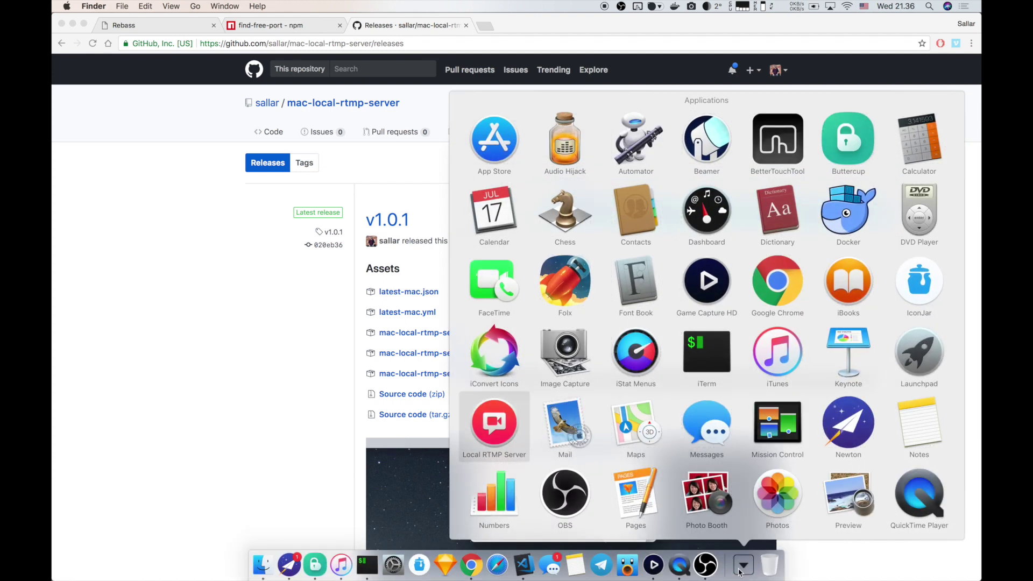
click(500, 431)
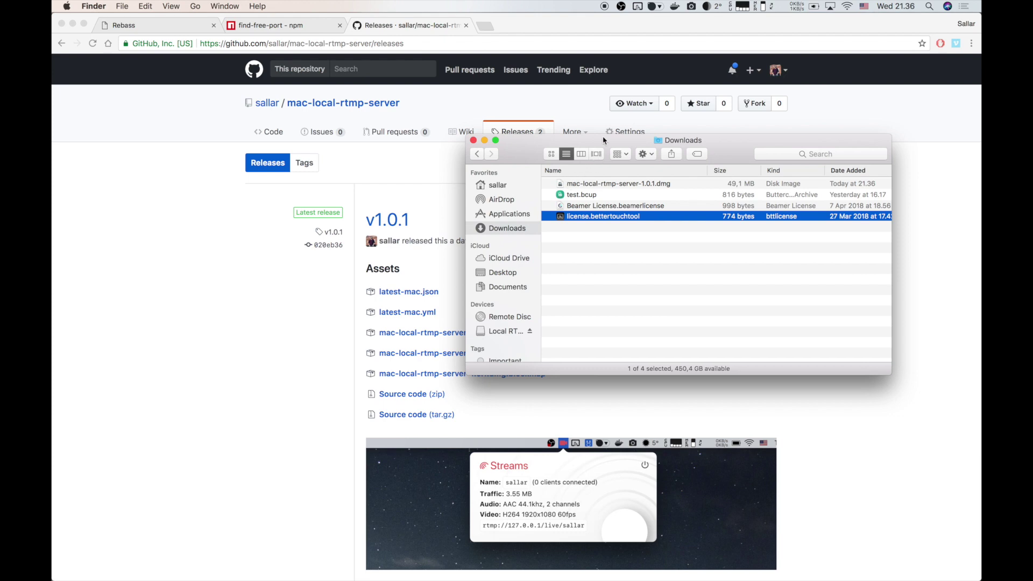
click(602, 199)
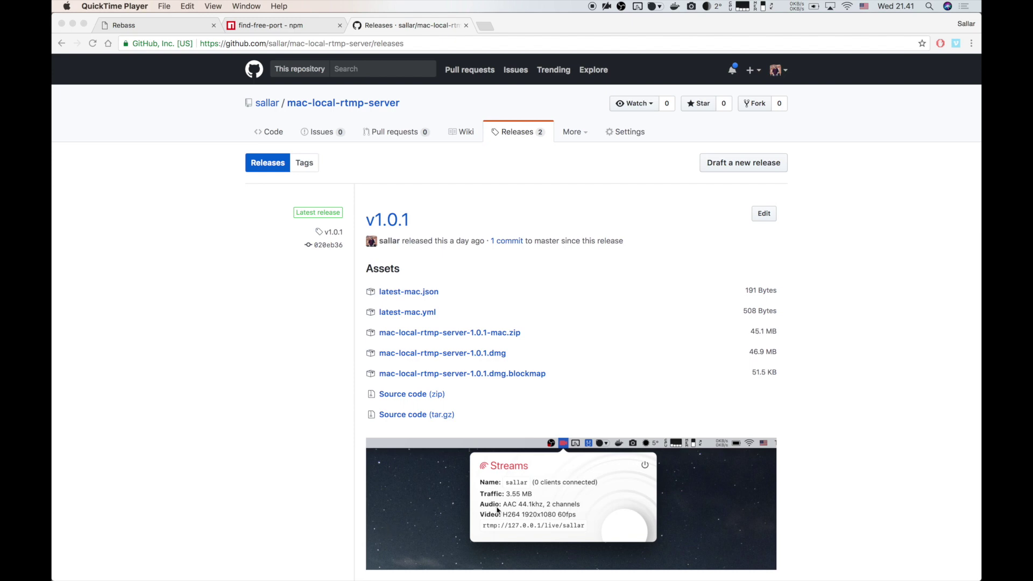
Check the local server's RTMP address, then list streaming services for a new Game Capture HD account.
mouse_move(651, 575)
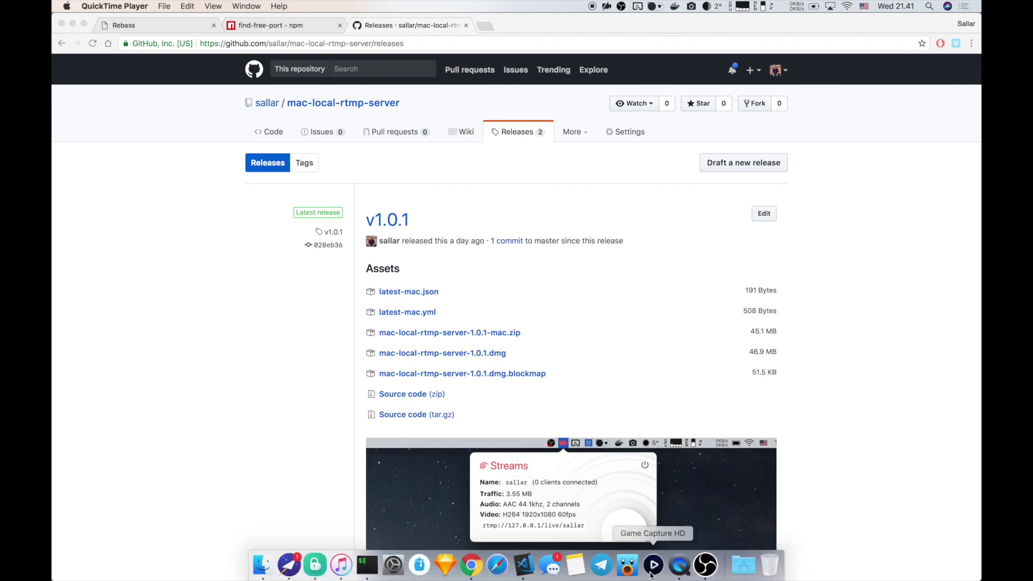
click(653, 565)
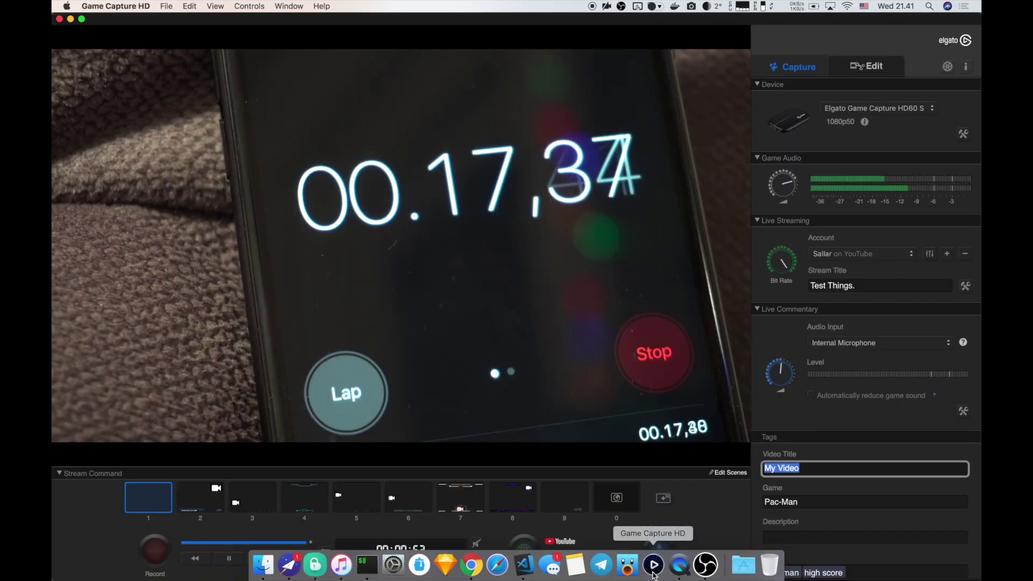
click(607, 6)
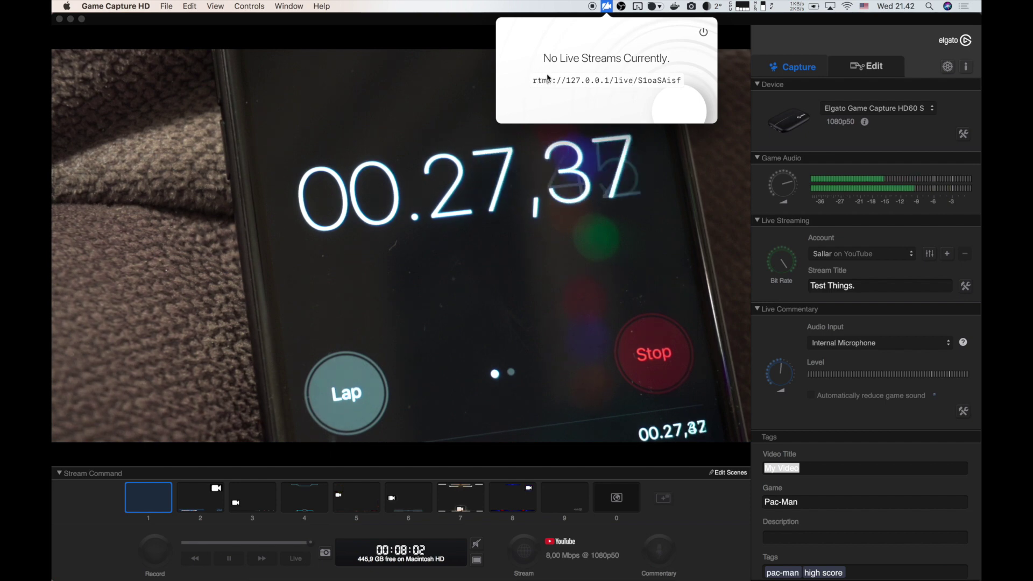
click(747, 276)
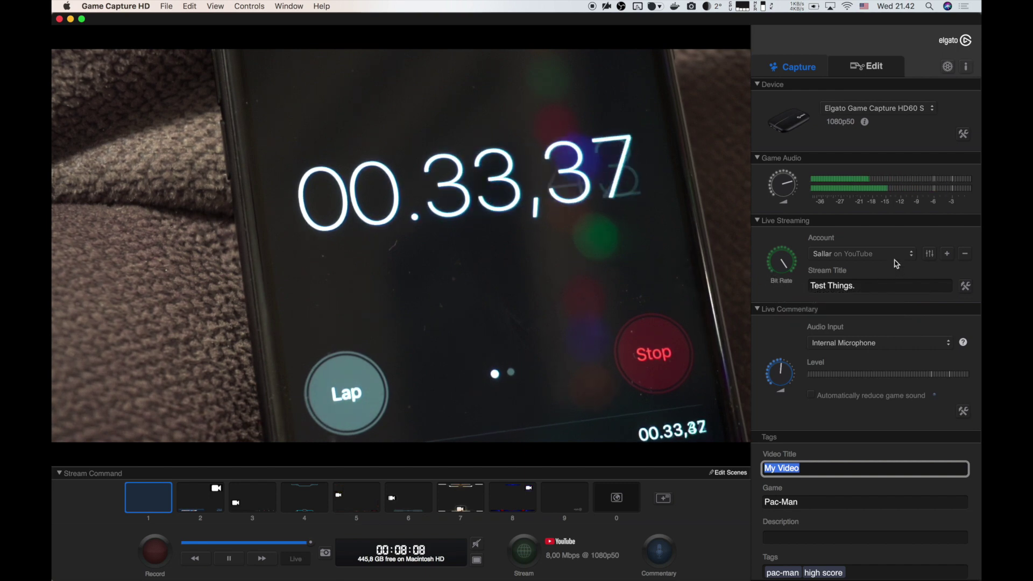
mouse_move(793, 276)
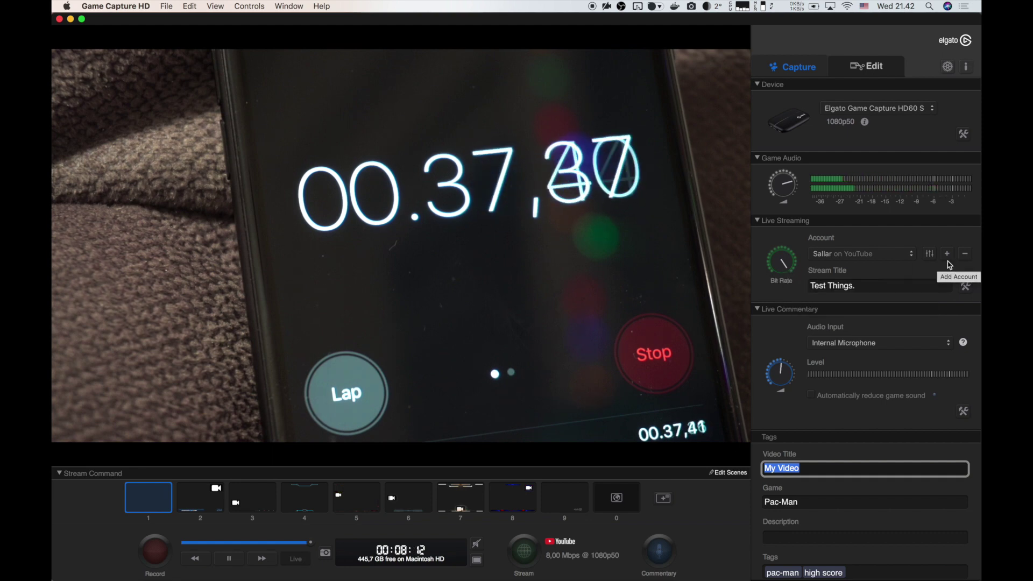
click(949, 262)
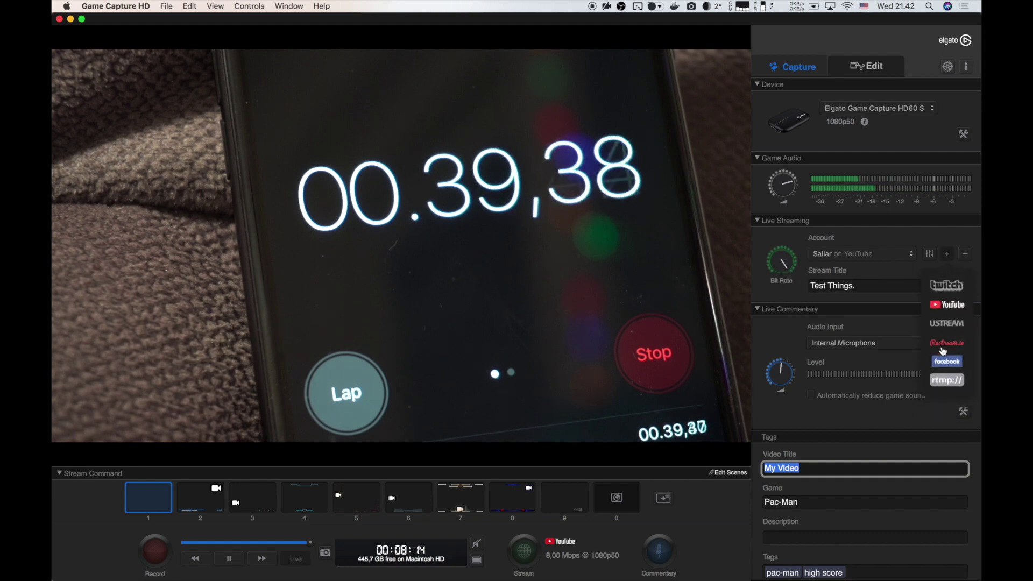
Add a Custom RTMP account 'Test' with URL rtmp://127.0.0.1/live and the stream key.
click(946, 387)
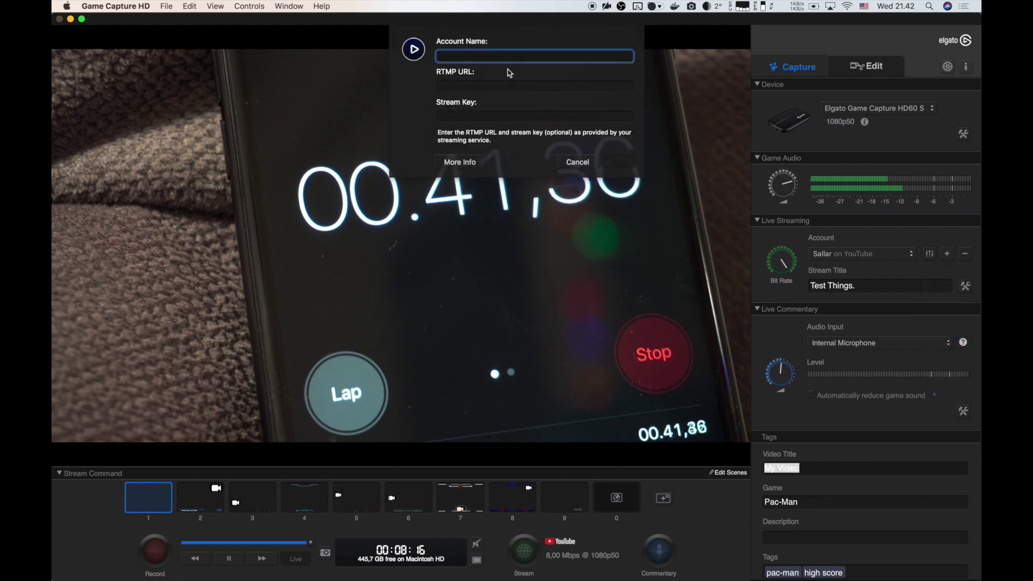
text(Test)
click(439, 86)
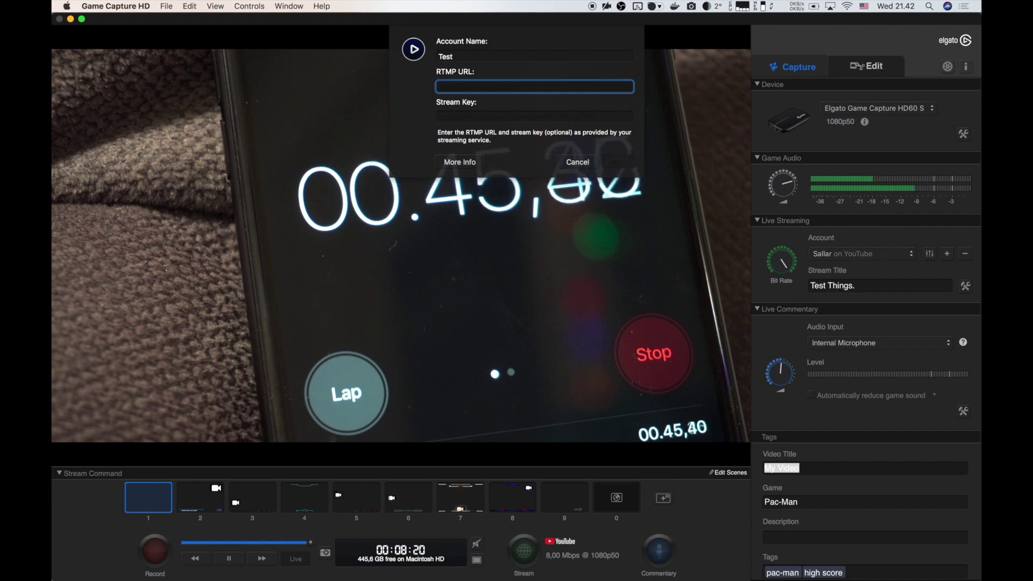
text(rtmp://)
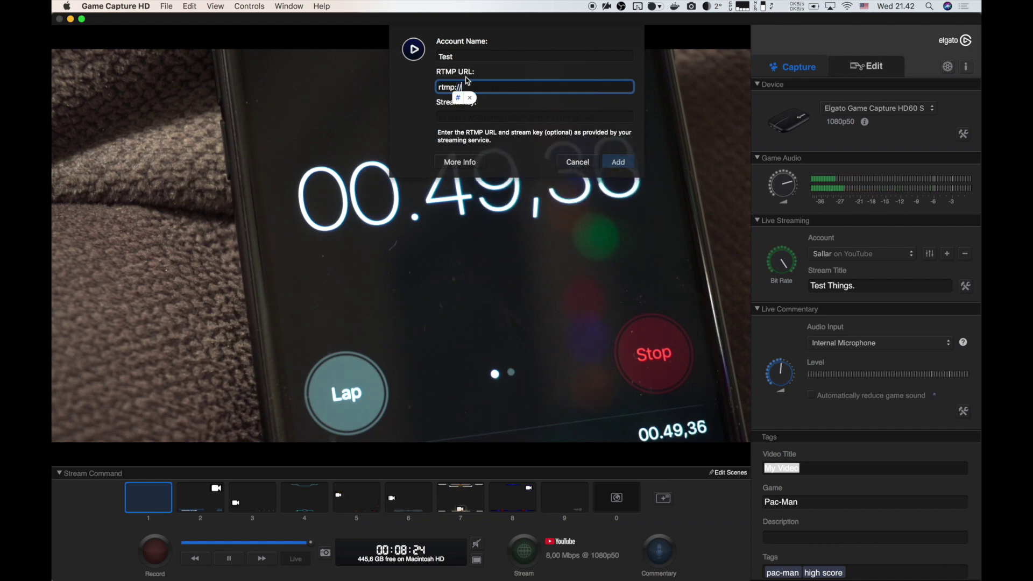
text(127.0.)
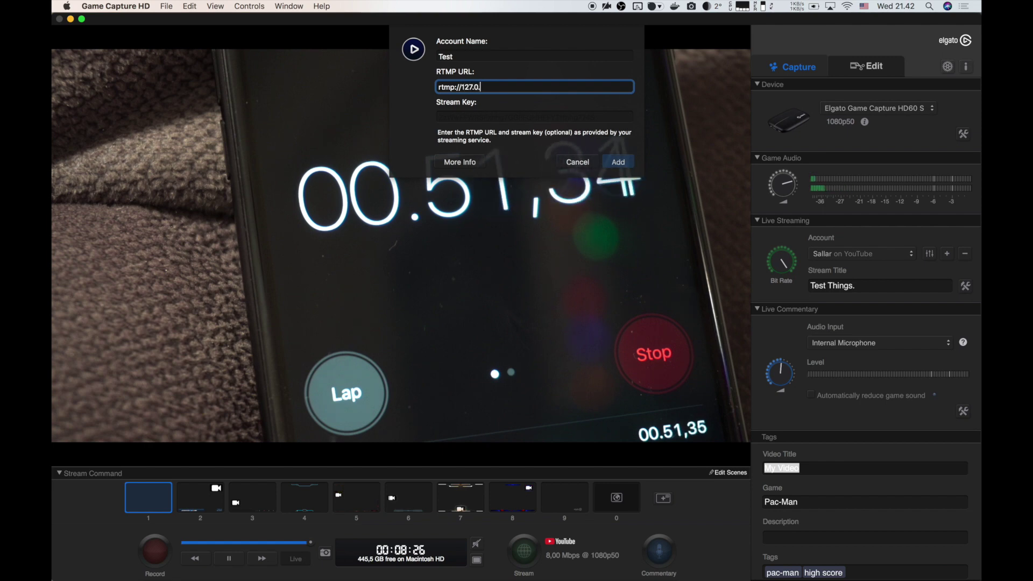
text(0.1/live)
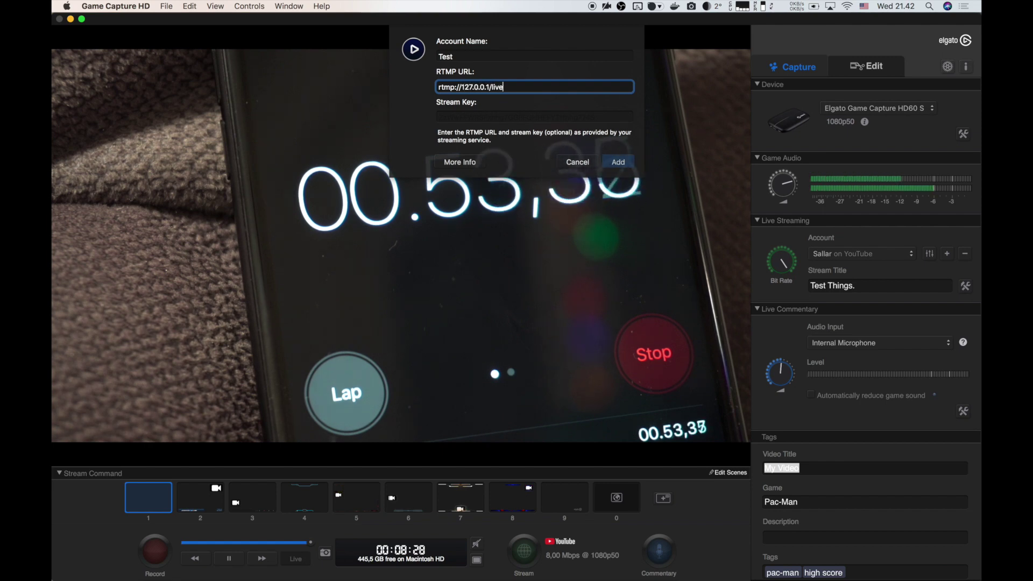
click(459, 116)
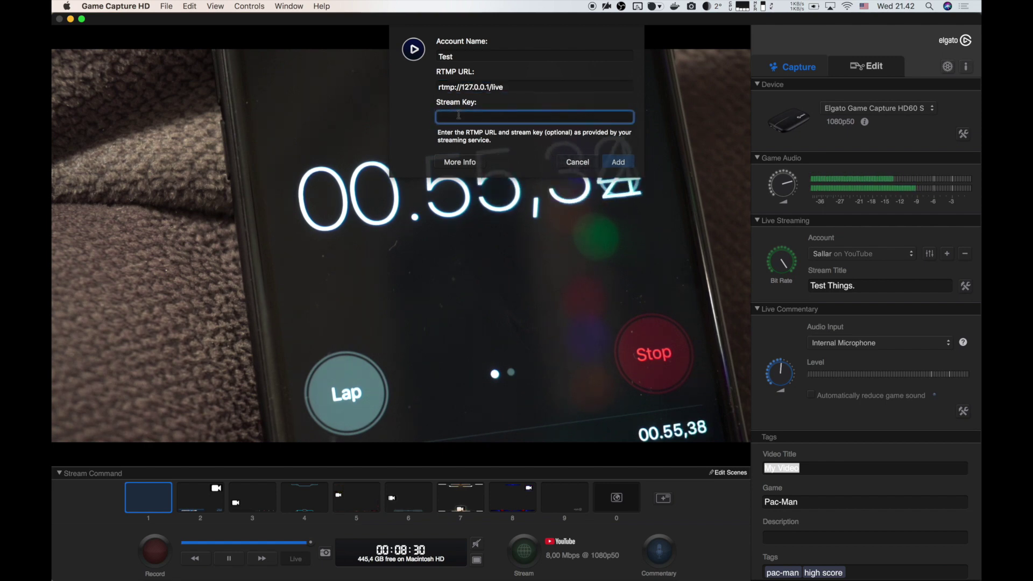
text(sallar)
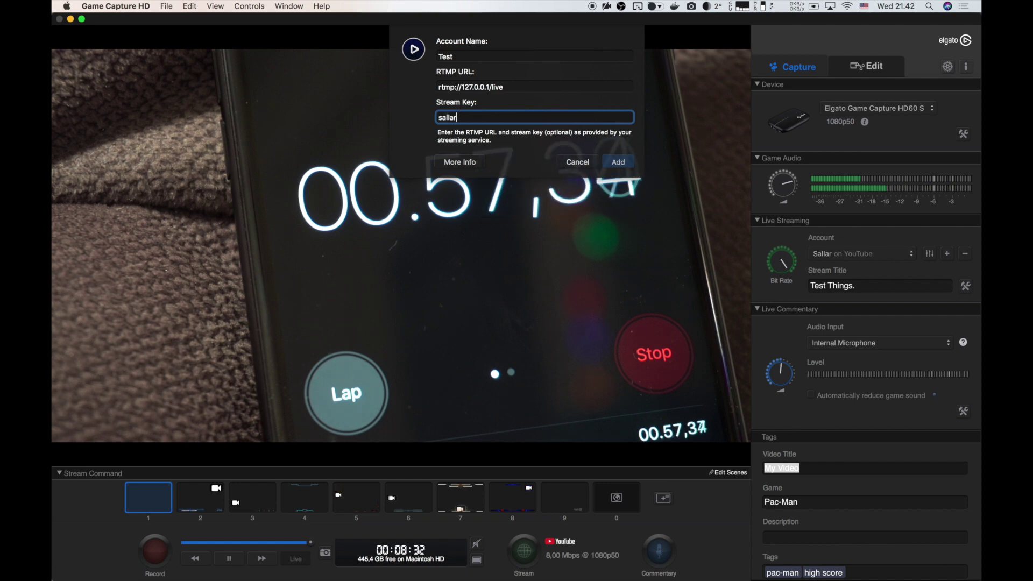
click(618, 162)
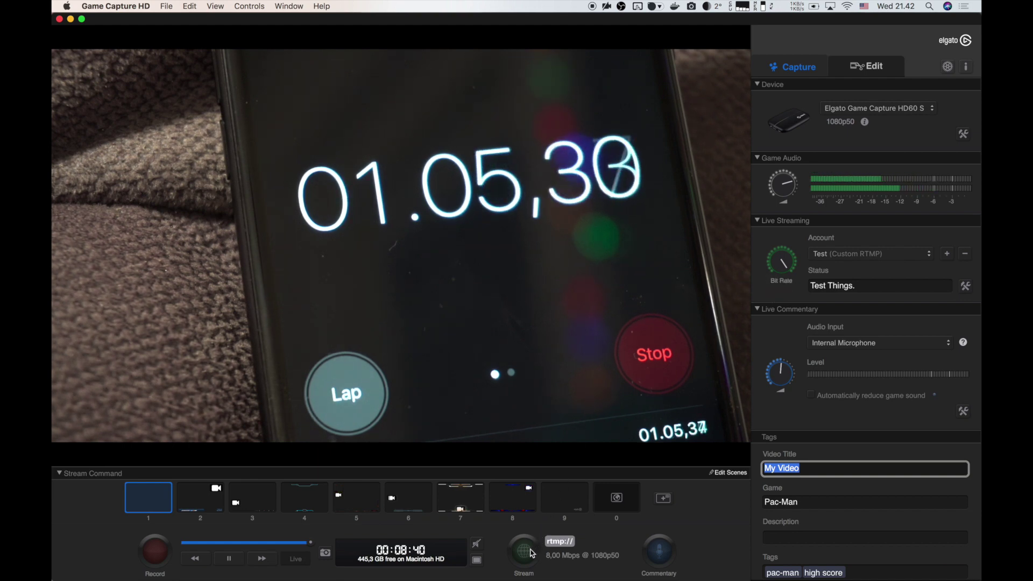
Go live and confirm the local server lists the incoming 1920x1080 H264 stream.
click(532, 553)
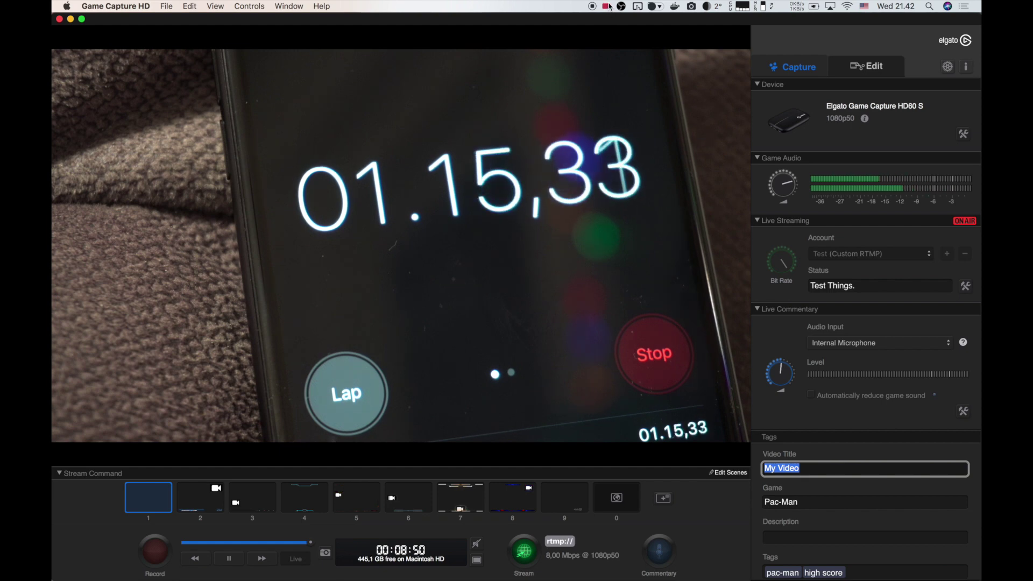
click(608, 6)
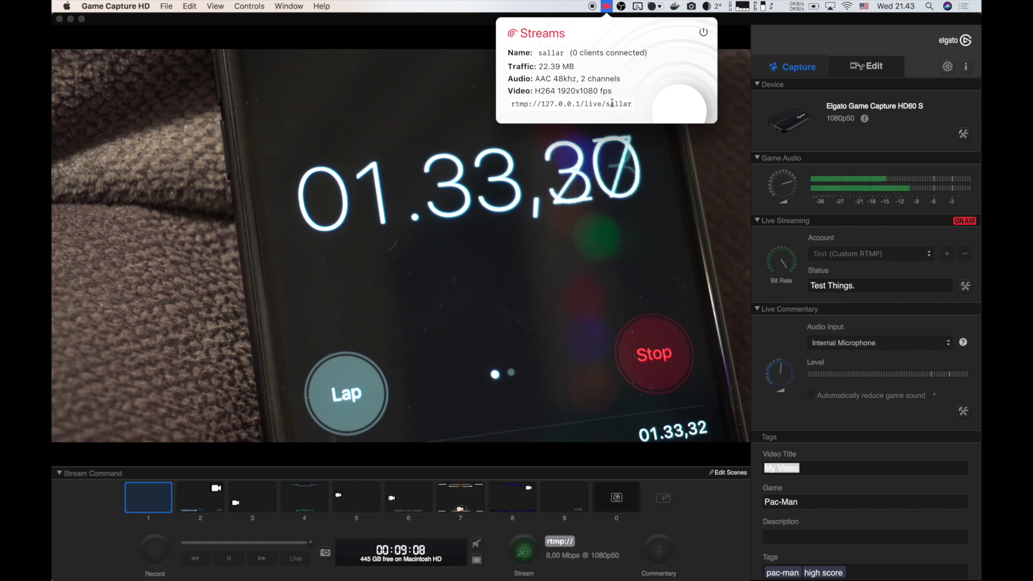
click(607, 6)
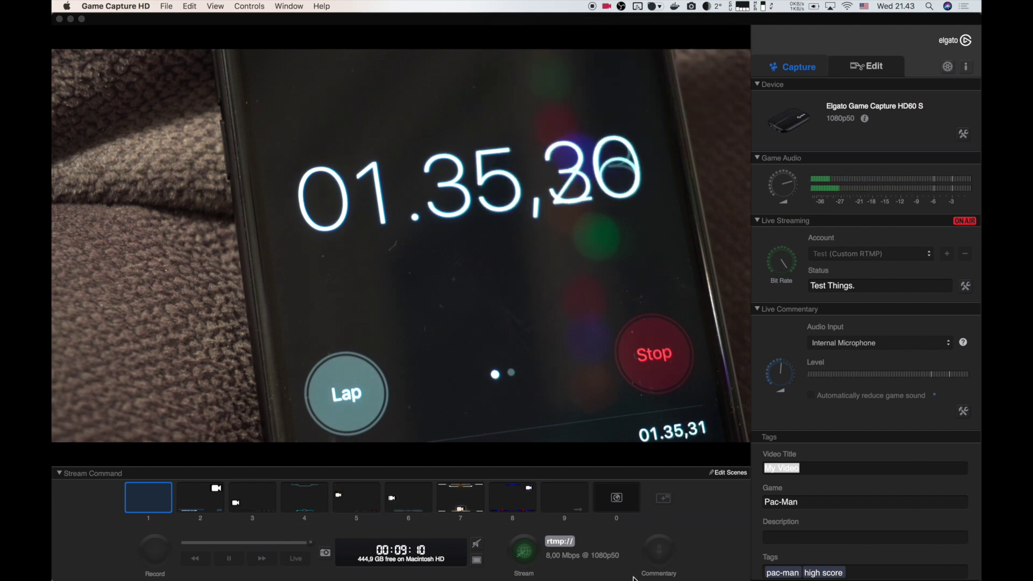
mouse_move(679, 572)
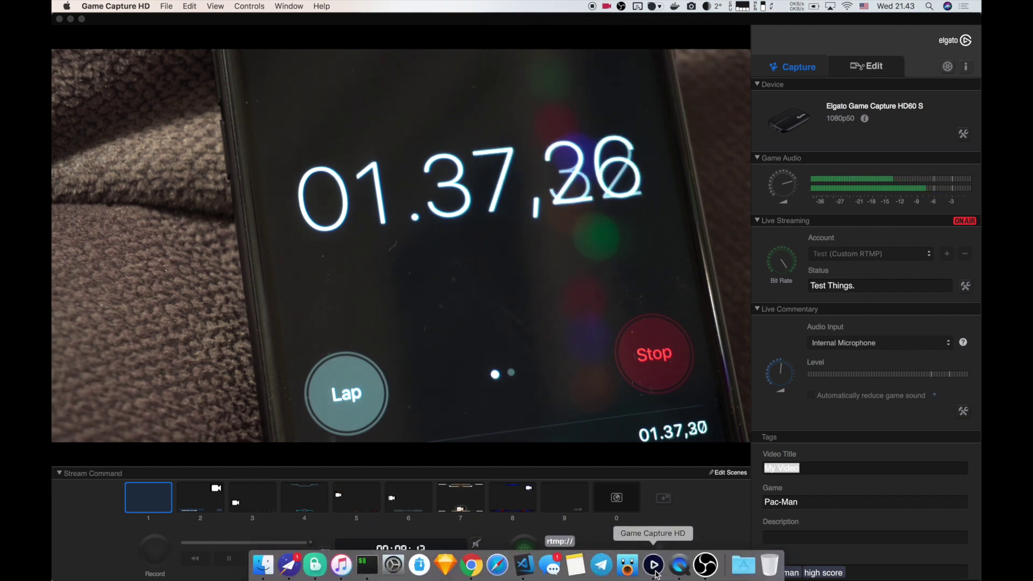
Add a Media Source named 'RTMP' to the OBS scene.
click(704, 566)
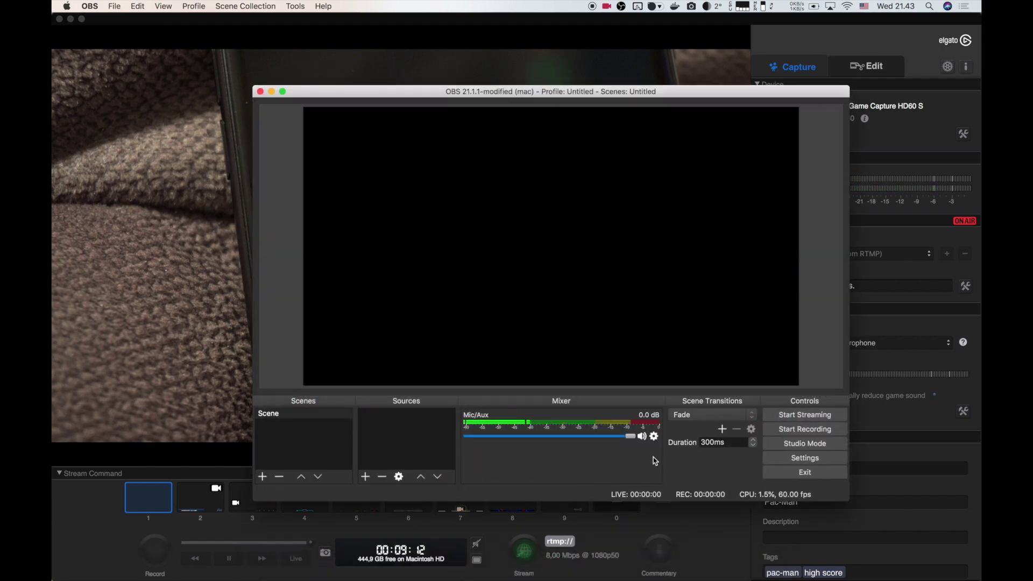
click(367, 476)
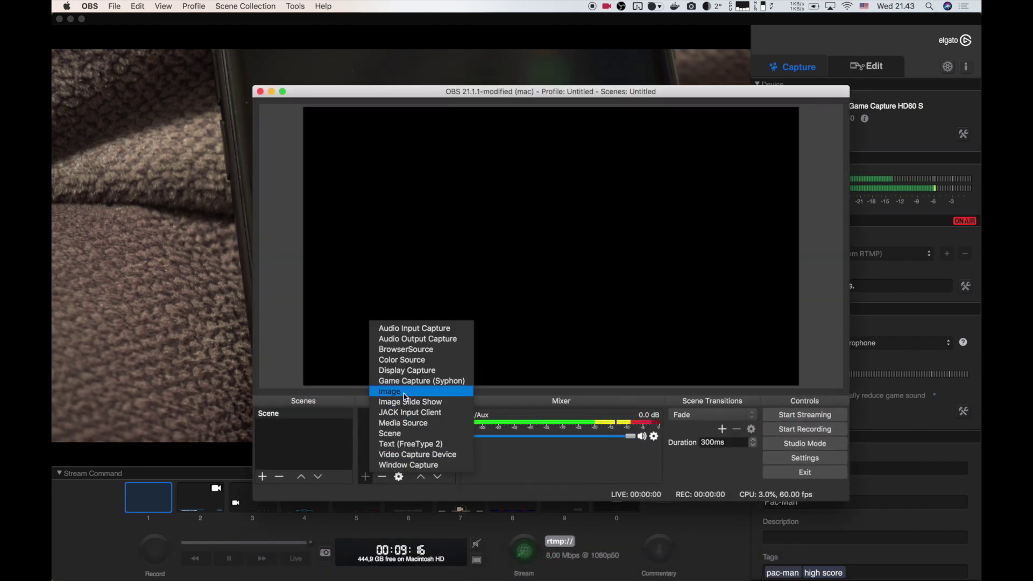
click(404, 423)
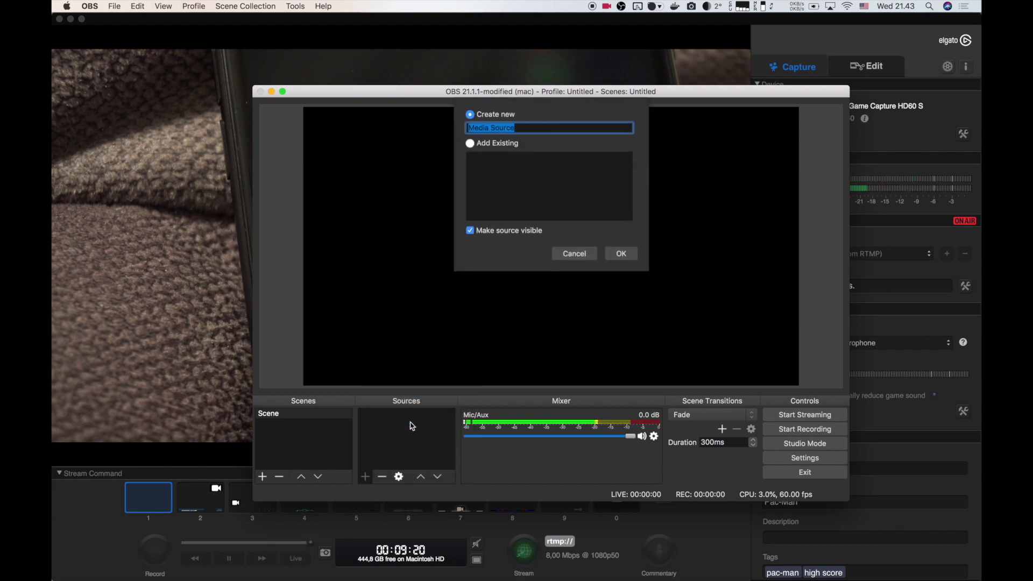
text(RTMP)
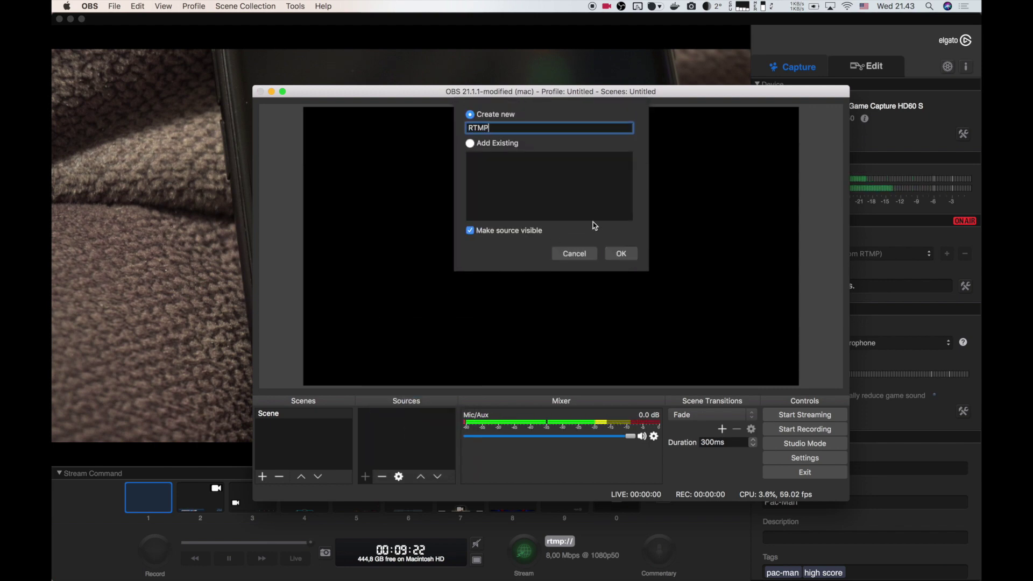
key(Return)
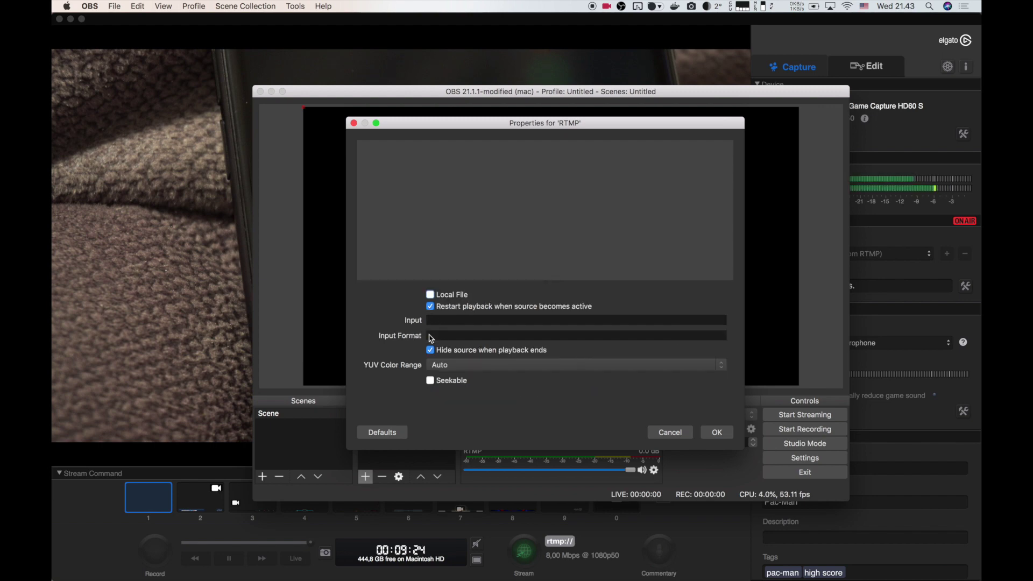
Set the RTMP source input to rtmp://127.0.0.1/live plus the stream key instead of a local file.
click(430, 321)
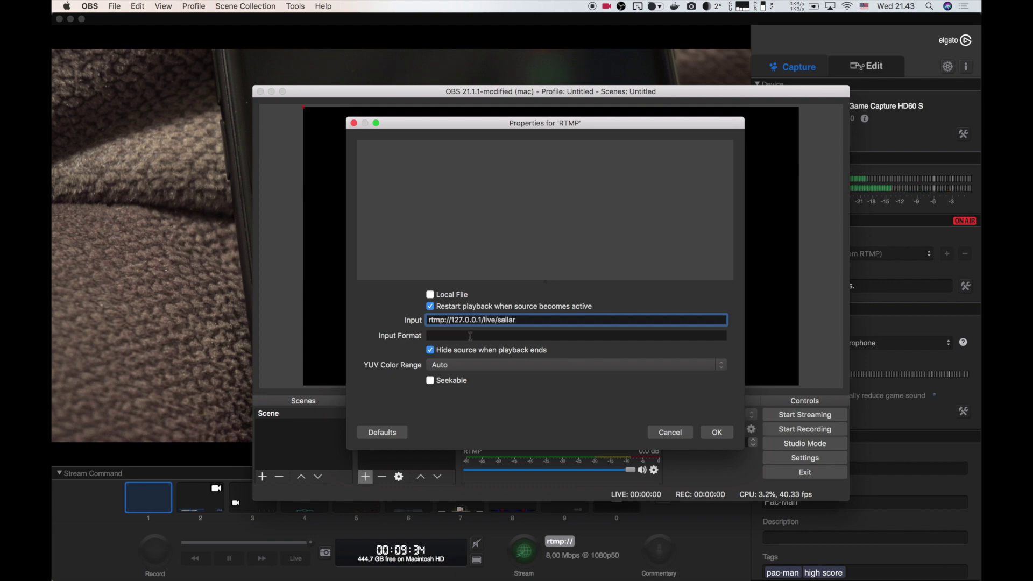
click(709, 438)
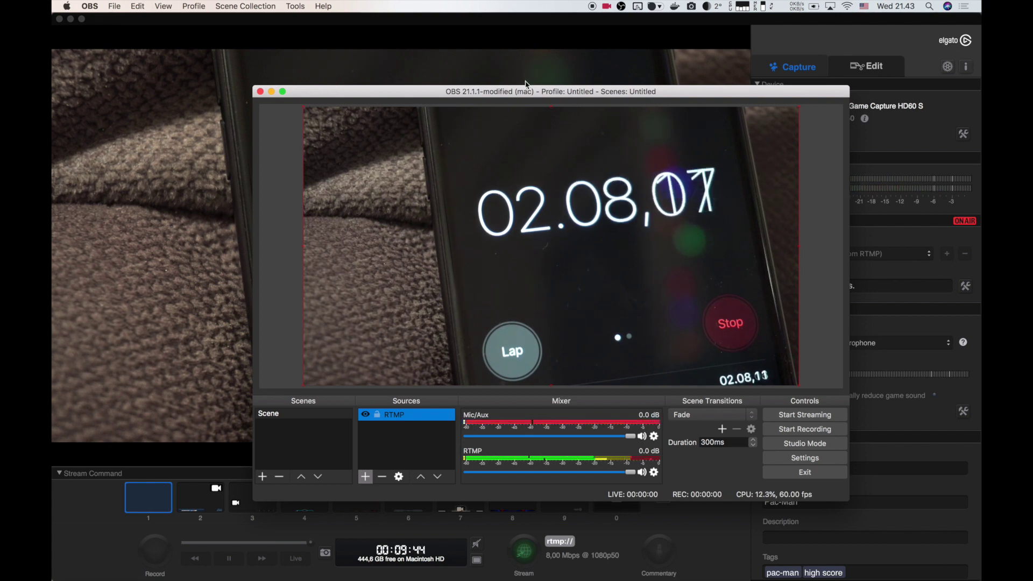
Drag the OBS window lower and to the left, keeping the live stopwatch preview visible.
drag(544, 92, 451, 260)
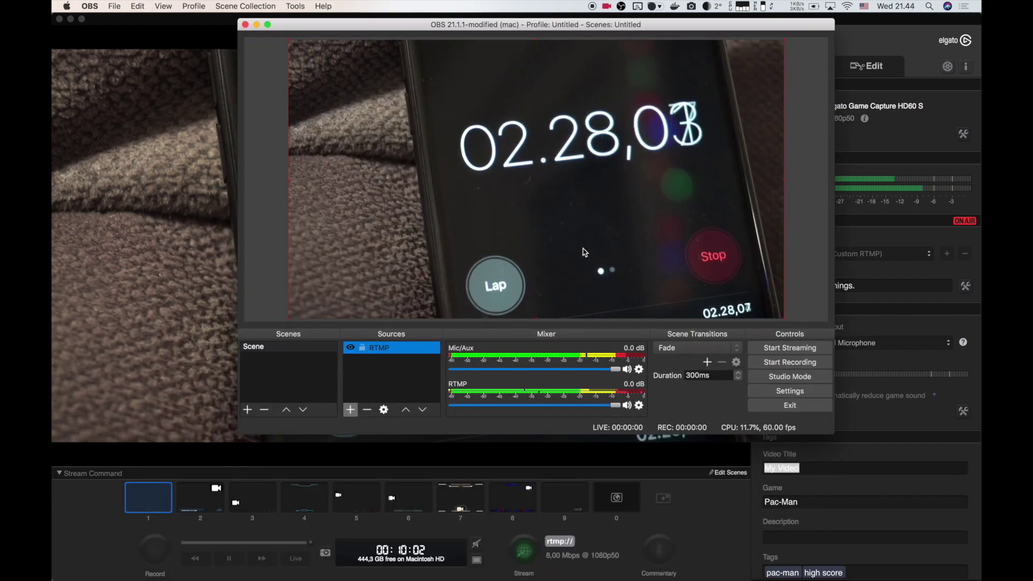
drag(585, 30, 565, 142)
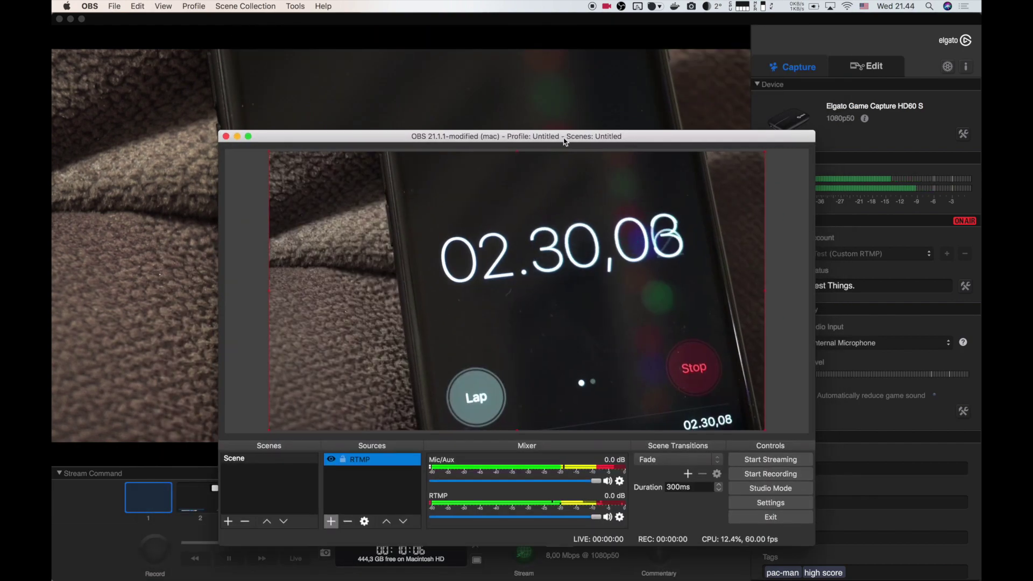